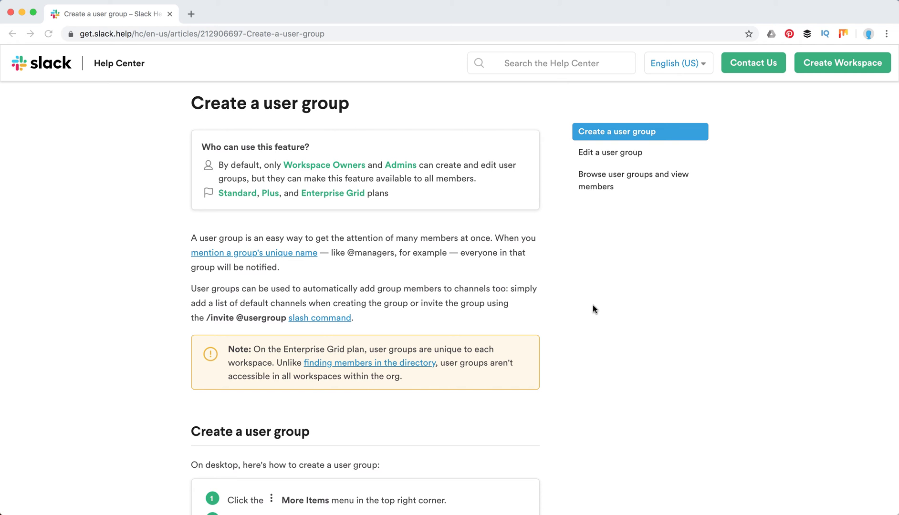
scroll(592, 306, up, 3)
scroll(593, 308, up, 1)
scroll(592, 309, down, 2)
scroll(593, 309, down, 1)
drag(348, 287, 394, 291)
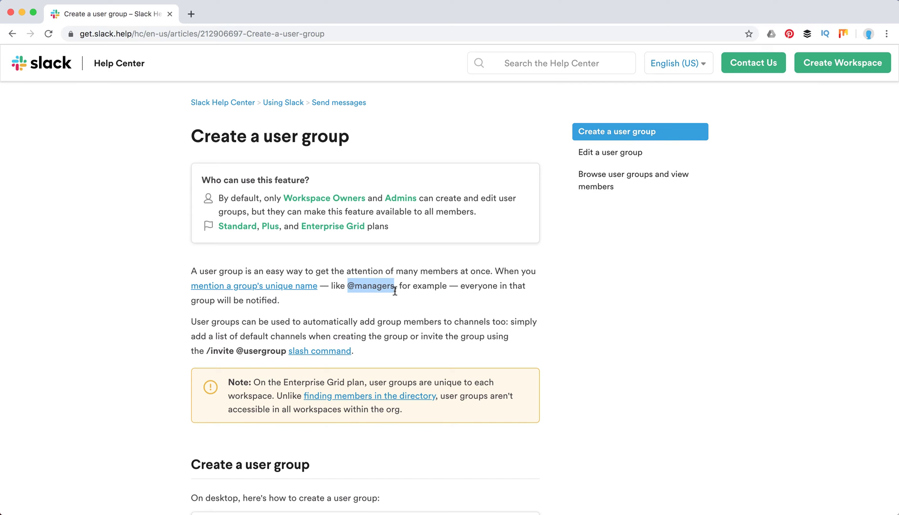
Step: Examine the article's overview of user groups, including who can use the feature, automatic channel invitations and the Enterprise Grid note
scroll(394, 291, down, 4)
scroll(394, 290, up, 1)
scroll(394, 290, up, 1)
drag(252, 270, 528, 279)
click(320, 215)
drag(320, 215, 357, 233)
scroll(356, 232, down, 2)
scroll(356, 232, down, 4)
scroll(356, 232, up, 7)
click(412, 267)
drag(396, 257, 217, 261)
click(173, 253)
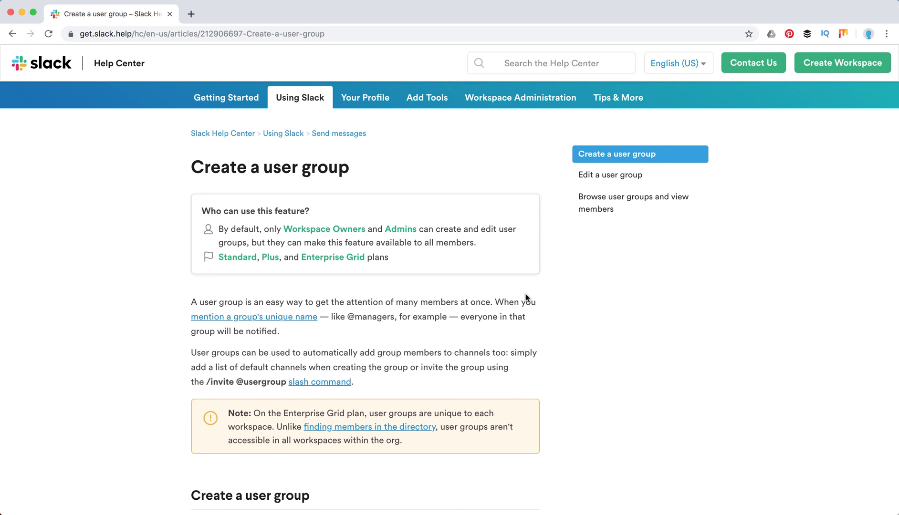
Step: Examine the desktop instructions for creating a user group, including its name, handle, purpose and member invitations
scroll(525, 296, down, 7)
drag(258, 295, 450, 308)
click(425, 295)
scroll(364, 356, down, 1)
scroll(365, 358, down, 2)
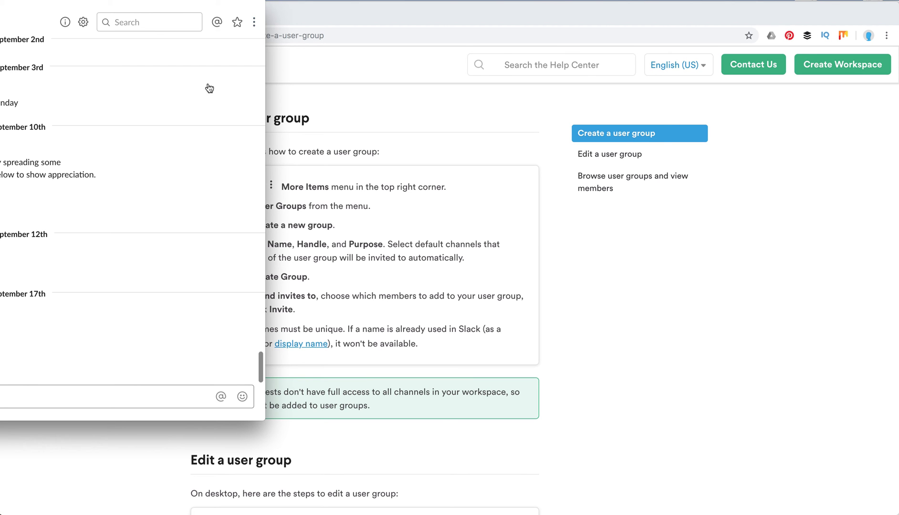
Step: In the Slack desktop app, explore the More Items options for managing user groups
click(254, 23)
click(184, 102)
click(246, 56)
click(254, 22)
click(156, 244)
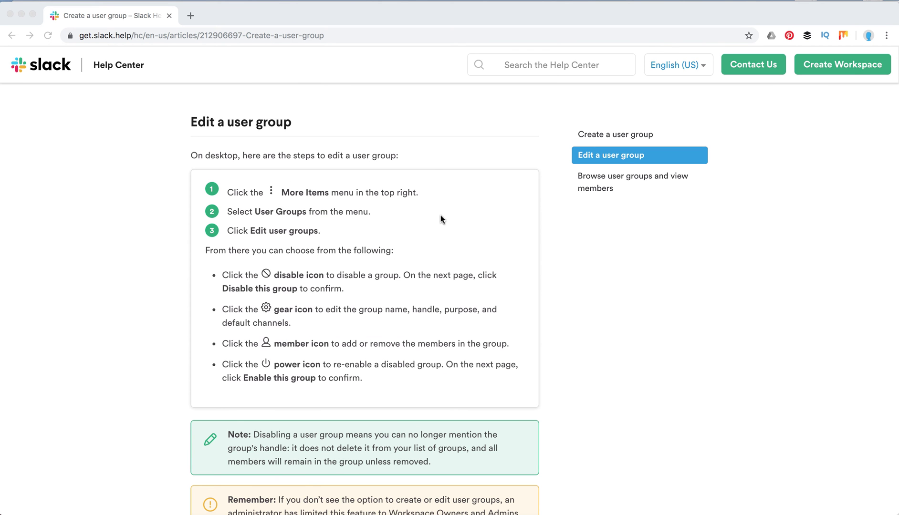
Step: In the browser article, examine the instructions for editing a user group and the remaining sections, then return to the article's beginning
scroll(441, 215, down, 1)
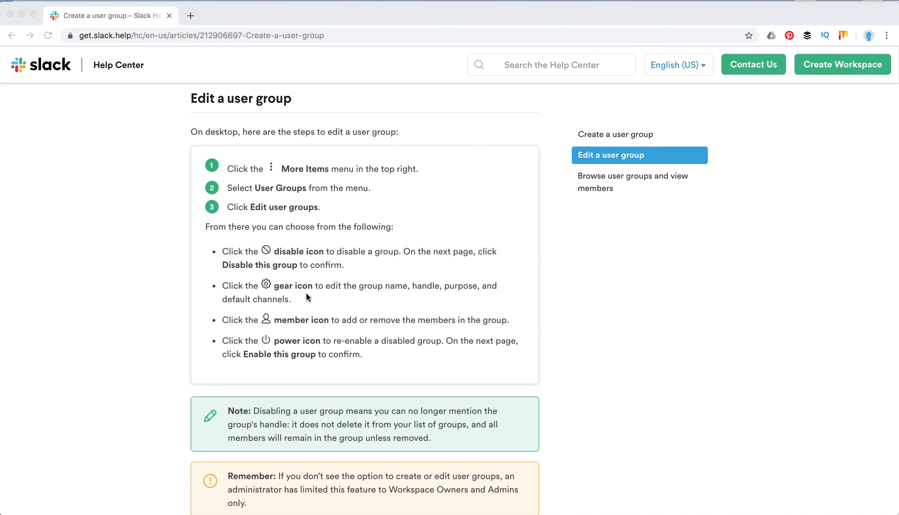
scroll(345, 307, down, 2)
scroll(346, 297, down, 3)
scroll(346, 297, down, 6)
scroll(247, 335, up, 15)
scroll(247, 335, up, 6)
scroll(247, 334, up, 3)
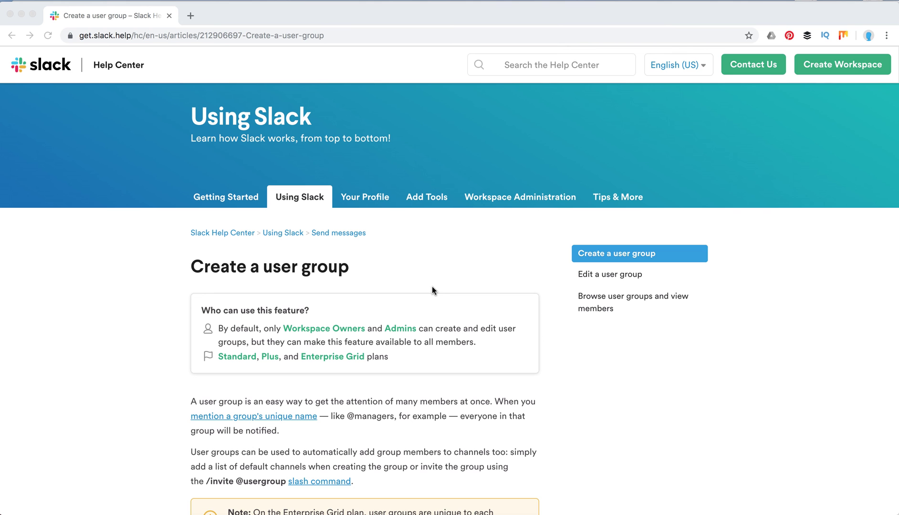